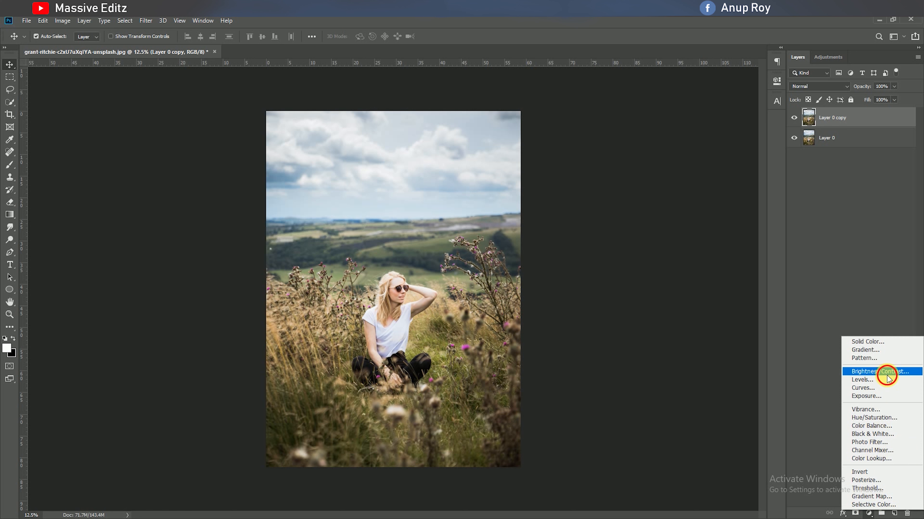
# Step: Add a Brightness/Contrast adjustment layer above Layer 0 copy with brightness 0 and contrast 32
pyautogui.click(885, 371)
pyautogui.moveTo(694, 135); pyautogui.dragTo(700, 136)
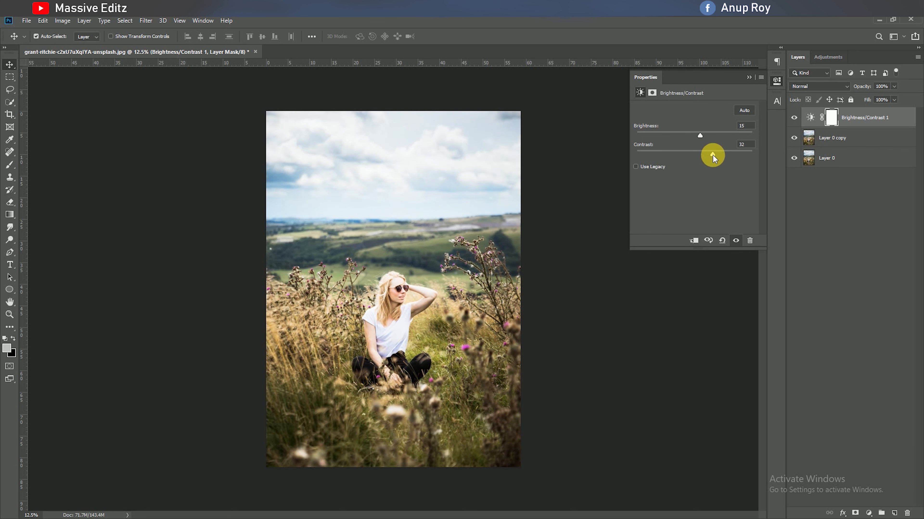
pyautogui.moveTo(700, 136); pyautogui.dragTo(695, 137)
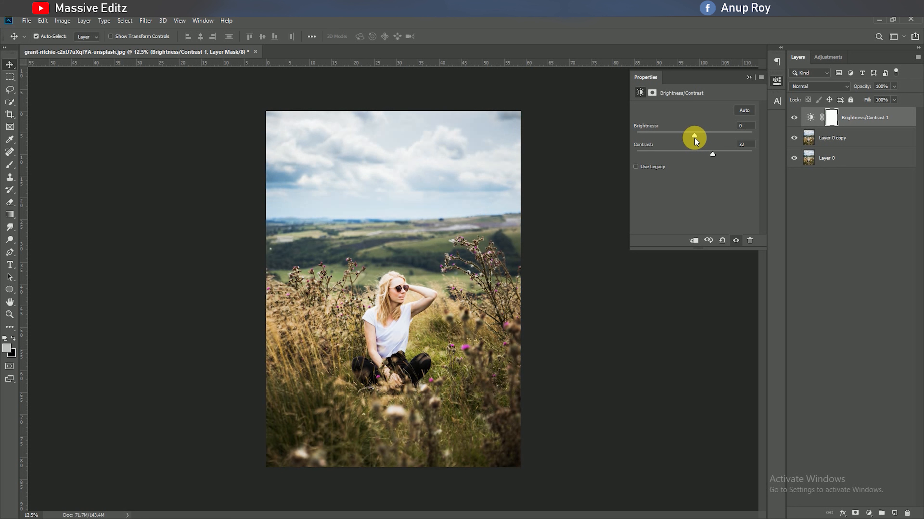
# Step: Apply the Camera Raw Filter to Layer 0 copy with highlights set to -41
pyautogui.click(810, 138)
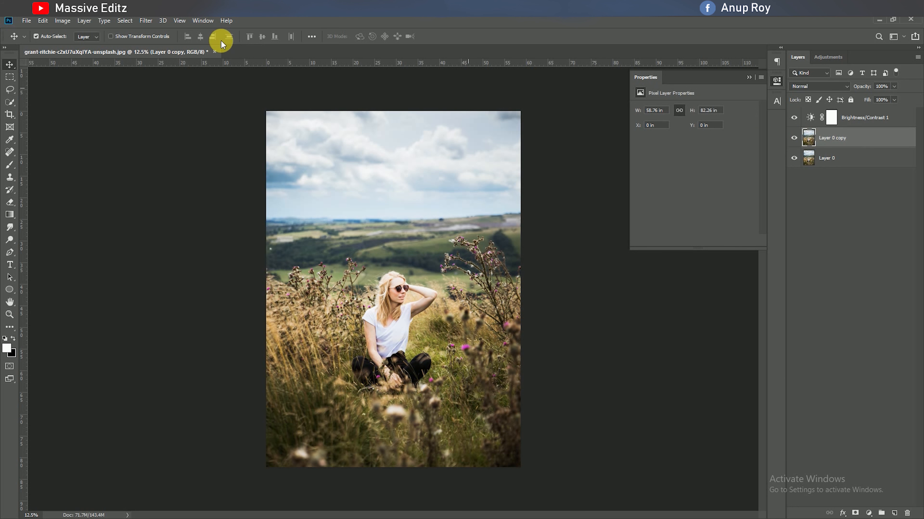
pyautogui.click(750, 79)
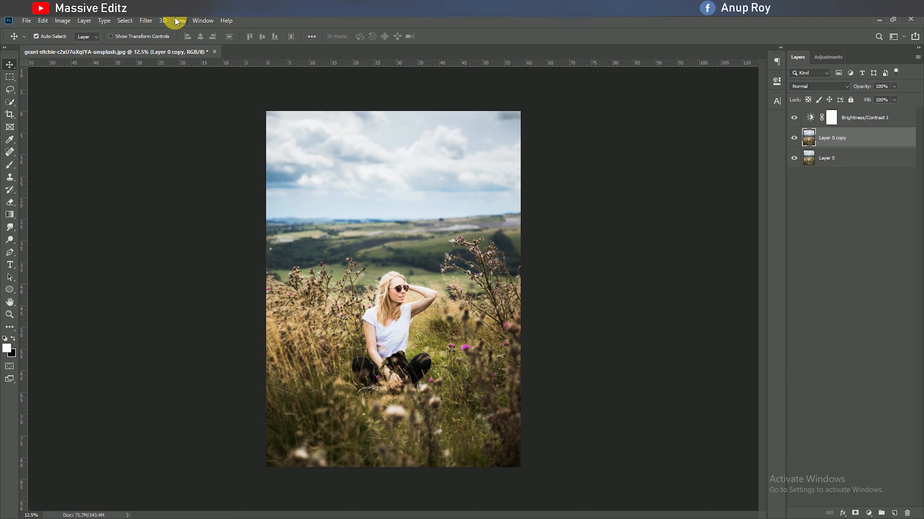
pyautogui.click(145, 21)
pyautogui.click(163, 87)
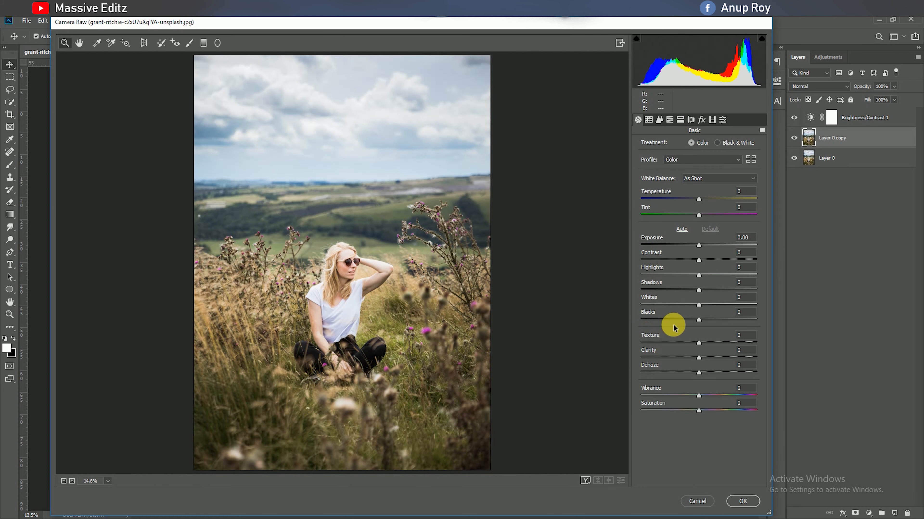
pyautogui.moveTo(699, 277); pyautogui.dragTo(675, 281)
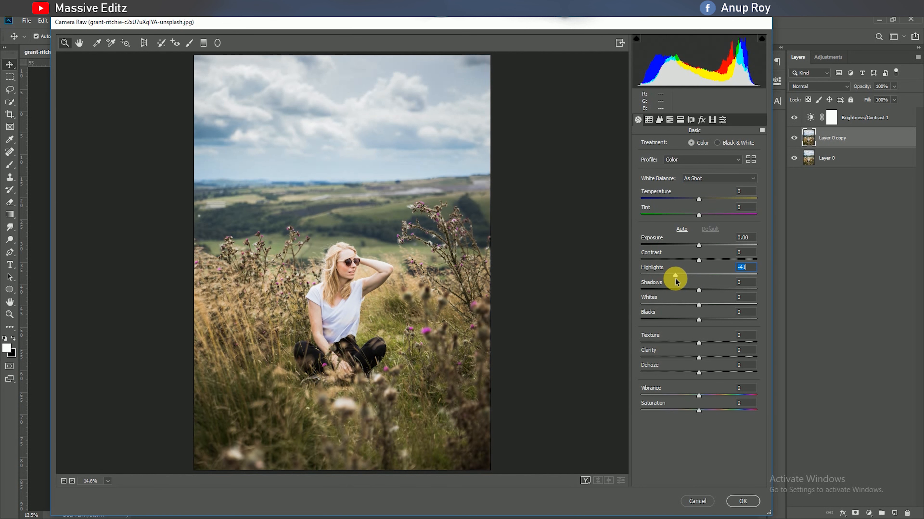
pyautogui.click(743, 501)
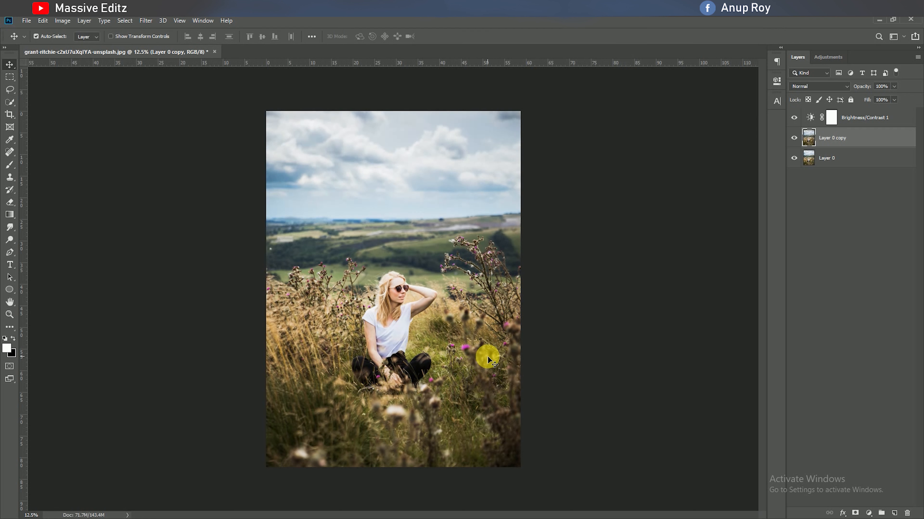
# Step: Add a Hue/Saturation adjustment layer above Layer 0 copy with hue -5 and saturation +11
pyautogui.click(868, 513)
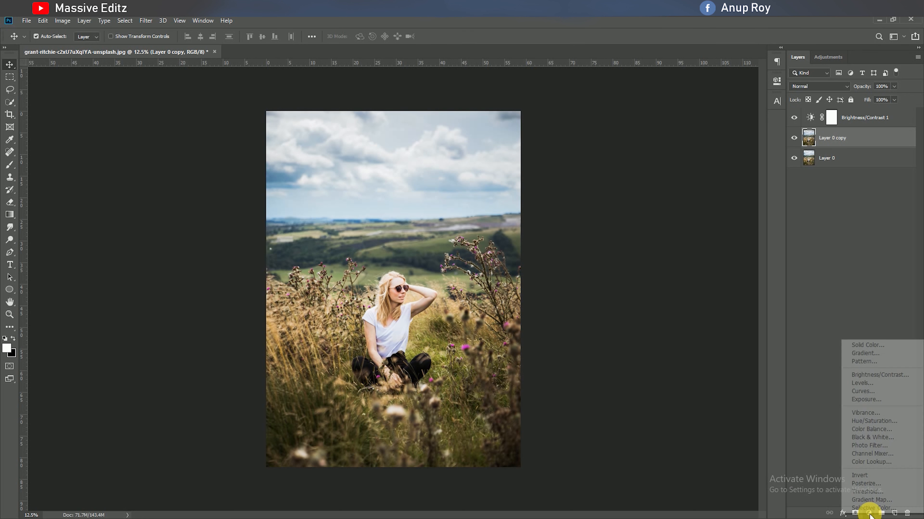
pyautogui.click(889, 422)
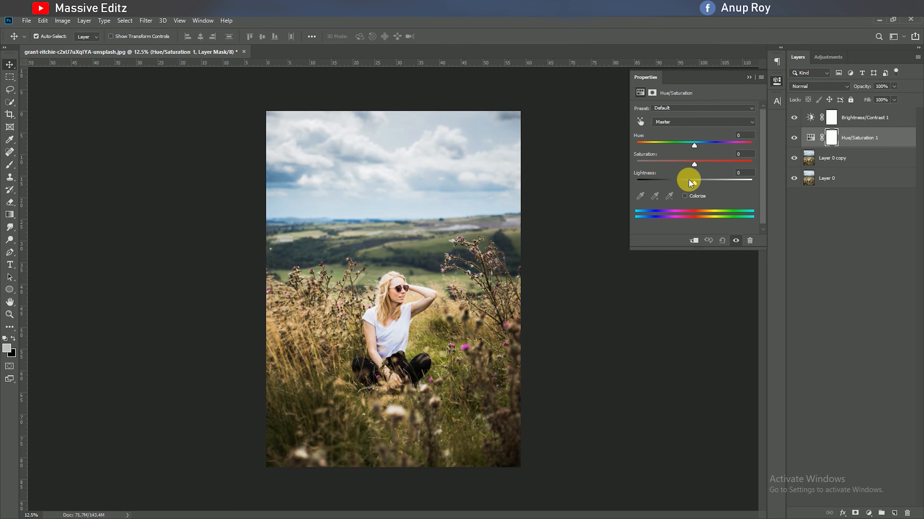
pyautogui.moveTo(694, 144); pyautogui.dragTo(701, 166)
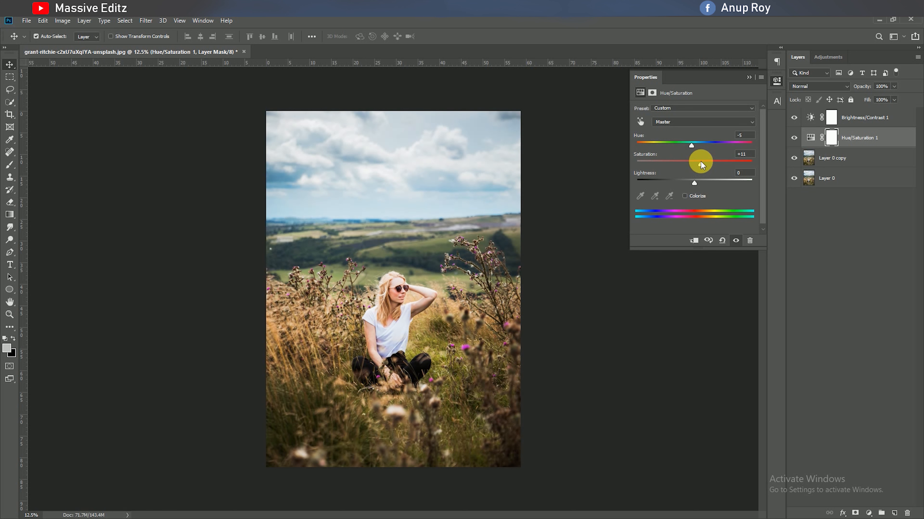
pyautogui.click(749, 77)
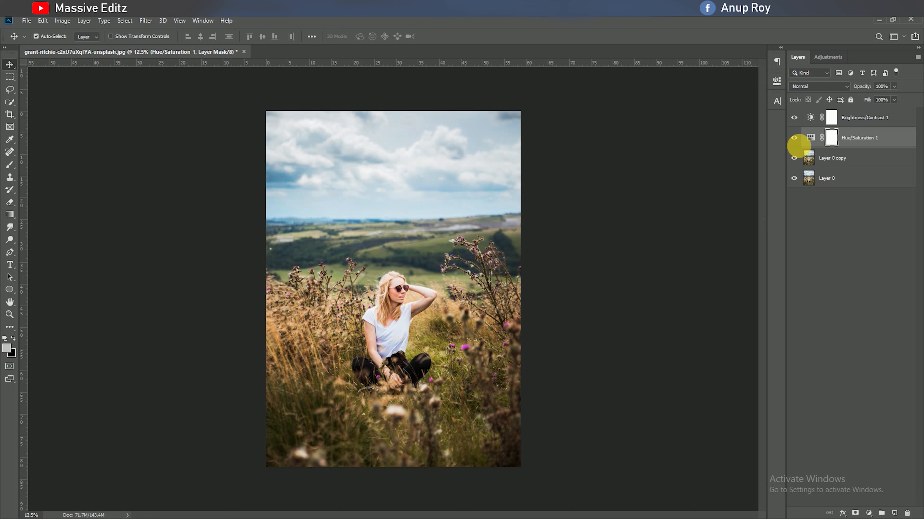
# Step: Stamp all visible layers into a new layer above Brightness/Contrast 1 and open it in the Camera Raw Filter
pyautogui.click(845, 123)
pyautogui.hotkey('ctrl', 'alt', 'shift', 'e')
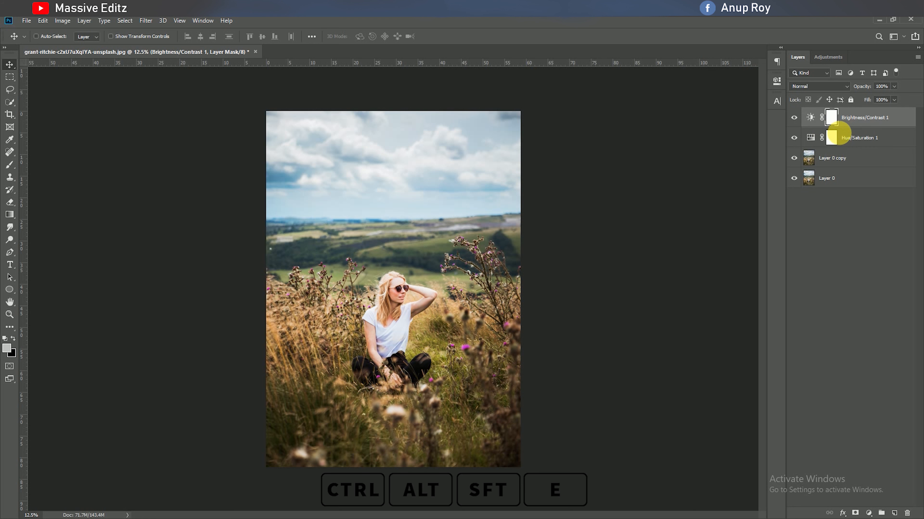
pyautogui.click(145, 21)
pyautogui.click(155, 77)
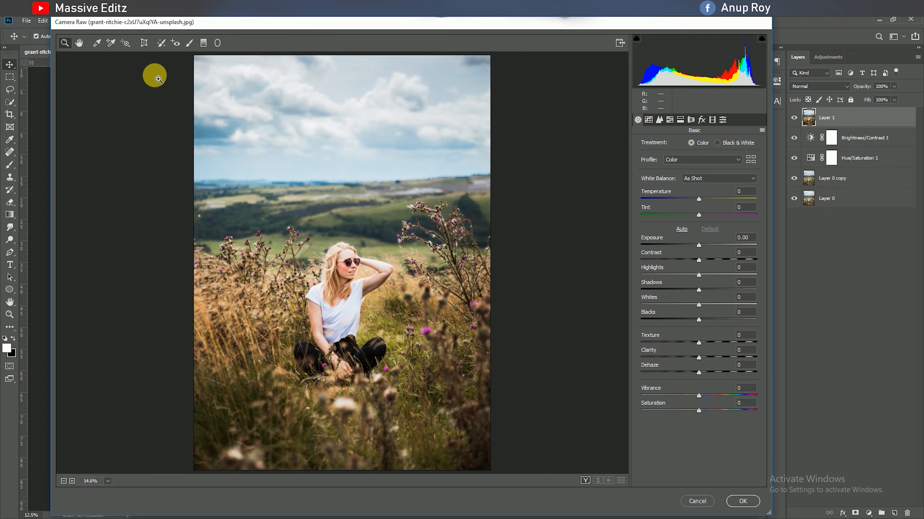
# Step: Set temperature to -3, tint +18, exposure -0.10, contrast +7, clarity +28, dehaze +21 and vibrance +100, and reduce the overall saturation
pyautogui.moveTo(699, 201); pyautogui.dragTo(709, 214)
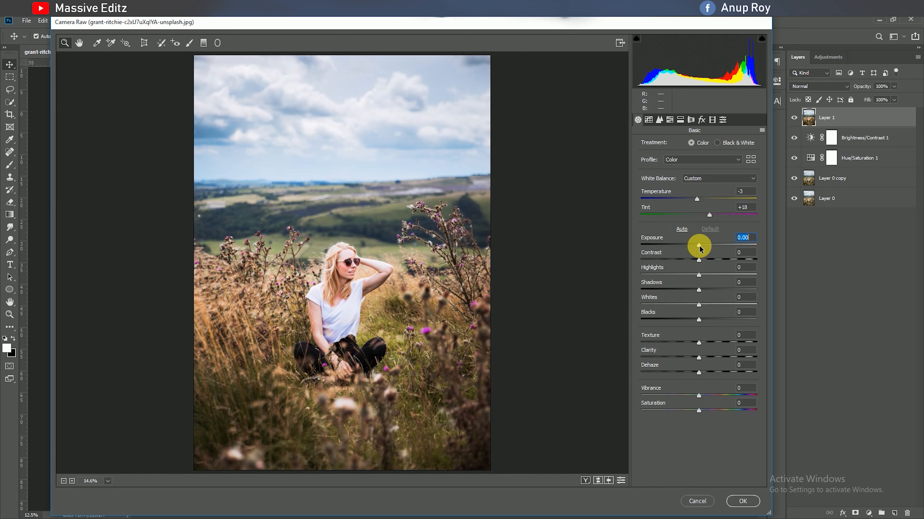
pyautogui.moveTo(699, 246); pyautogui.dragTo(703, 260)
pyautogui.moveTo(699, 357); pyautogui.dragTo(779, 446)
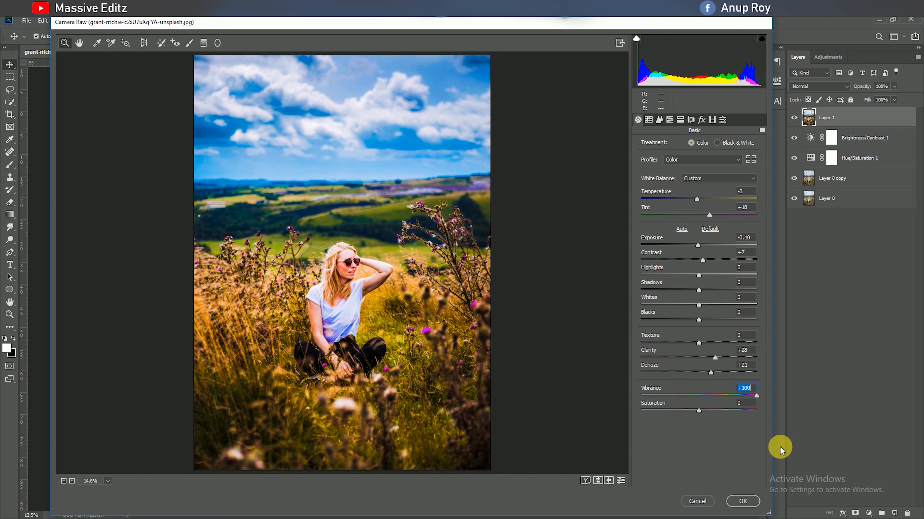
pyautogui.moveTo(699, 412); pyautogui.dragTo(677, 413)
# Step: Shape the RGB point tone curve with a midpoint at input 135, output 126, and lift the black point to output 12
pyautogui.click(648, 120)
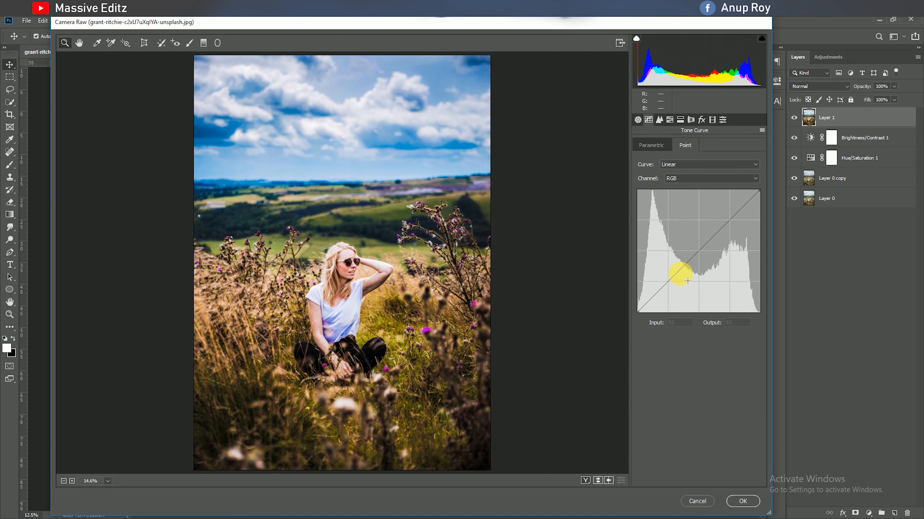
pyautogui.moveTo(699, 247); pyautogui.dragTo(700, 251)
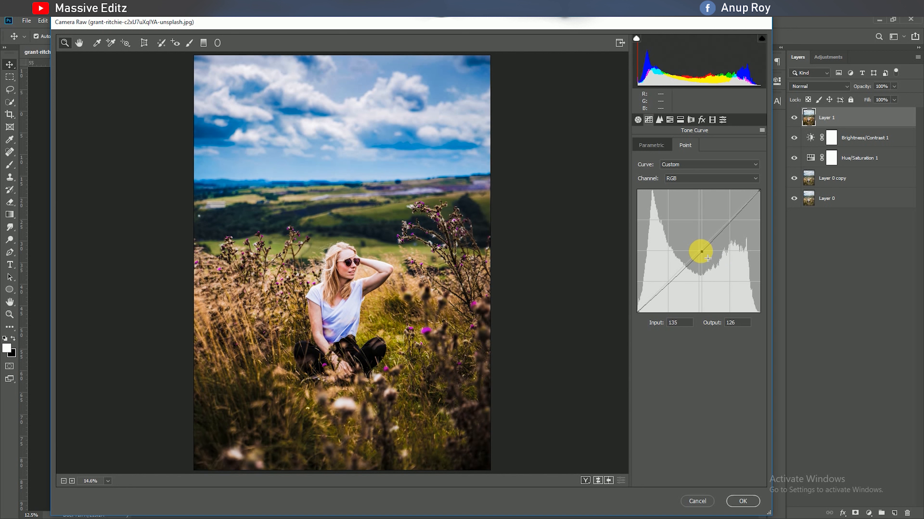
pyautogui.moveTo(638, 312); pyautogui.dragTo(637, 311)
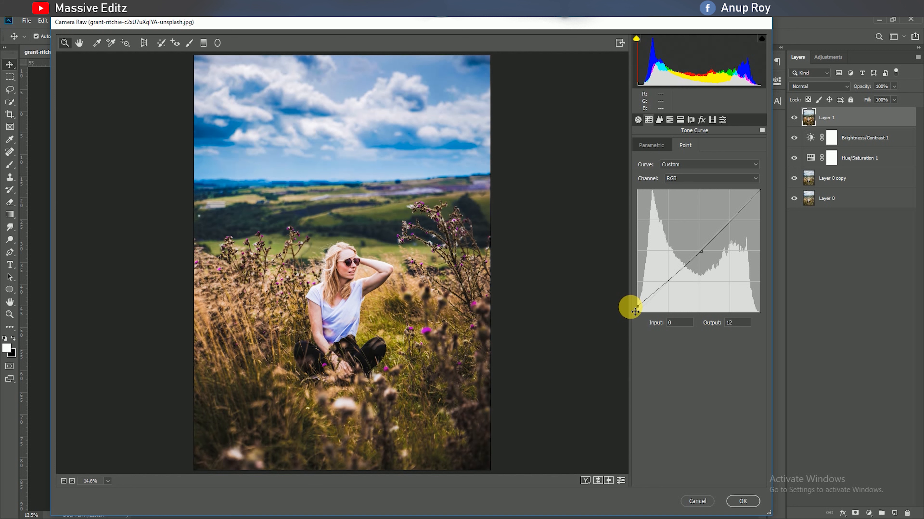
# Step: Set the sharpening amount to 6 and the luminance noise reduction to 36
pyautogui.click(659, 120)
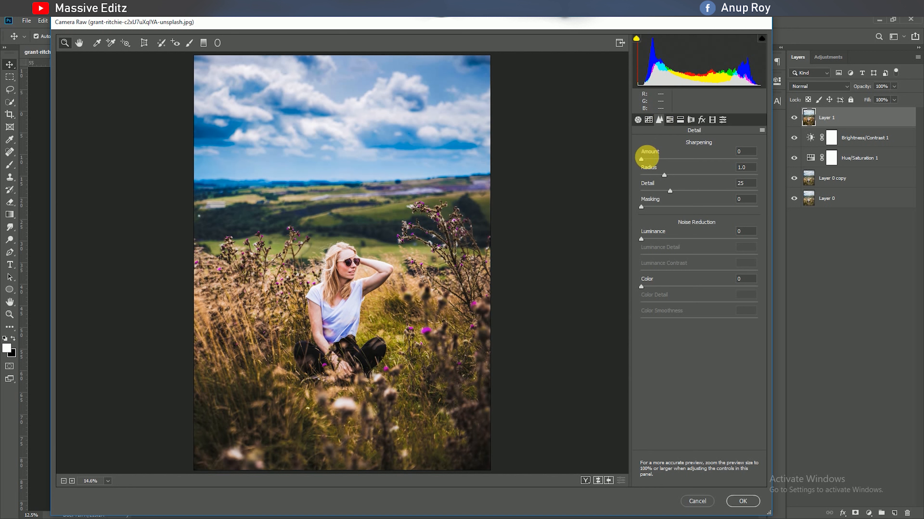
pyautogui.moveTo(643, 163); pyautogui.dragTo(646, 160)
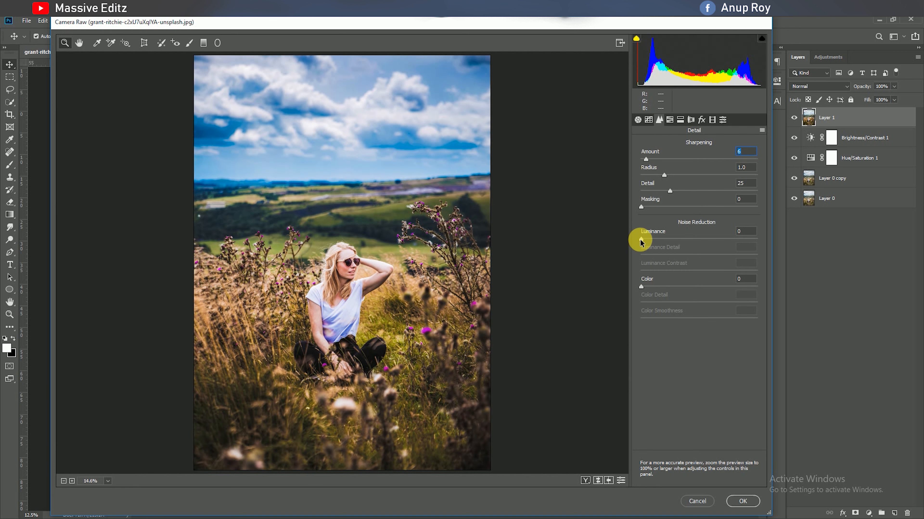
pyautogui.moveTo(641, 240); pyautogui.dragTo(683, 240)
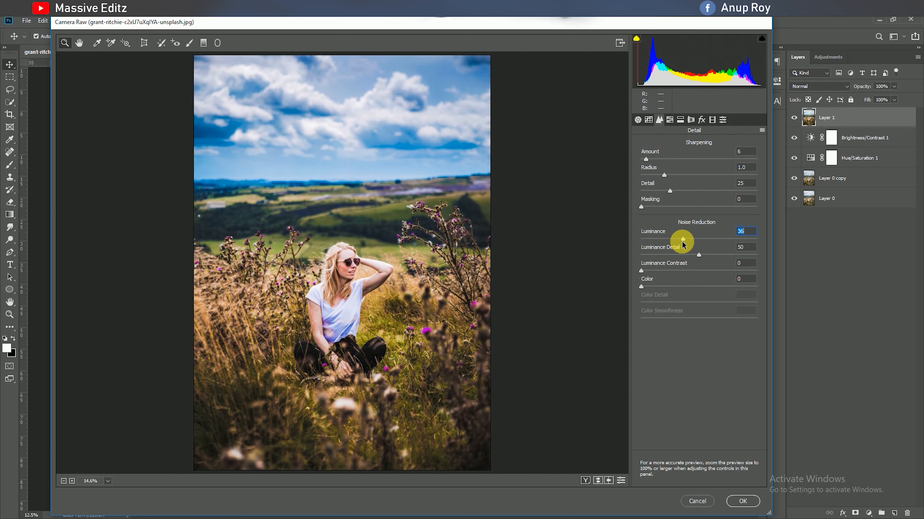
# Step: Set the HSL hues to reds +43, oranges -23, yellows +2, aquas -25 and blues about -28
pyautogui.click(669, 120)
pyautogui.click(644, 146)
pyautogui.moveTo(698, 181)
pyautogui.mouseDown()
pyautogui.moveTo(723, 180)
pyautogui.moveTo(690, 197)
pyautogui.mouseUp()
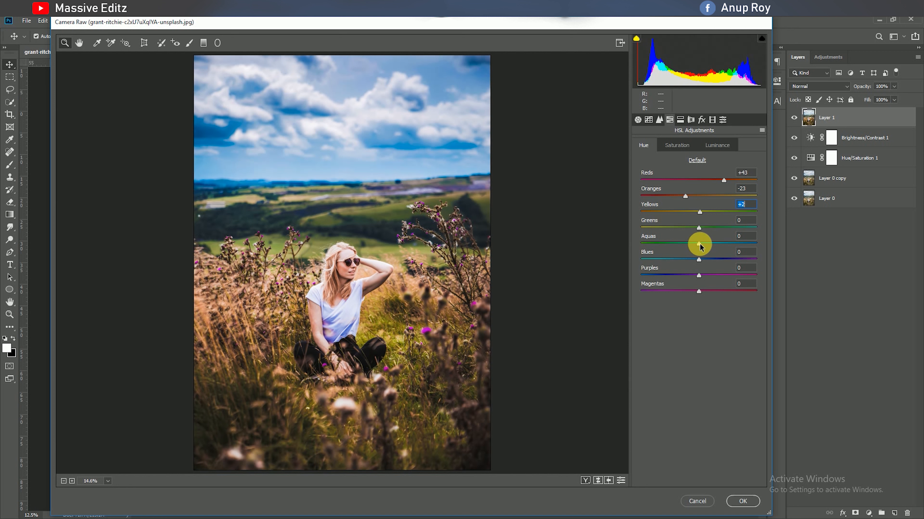
pyautogui.moveTo(700, 247); pyautogui.dragTo(687, 259)
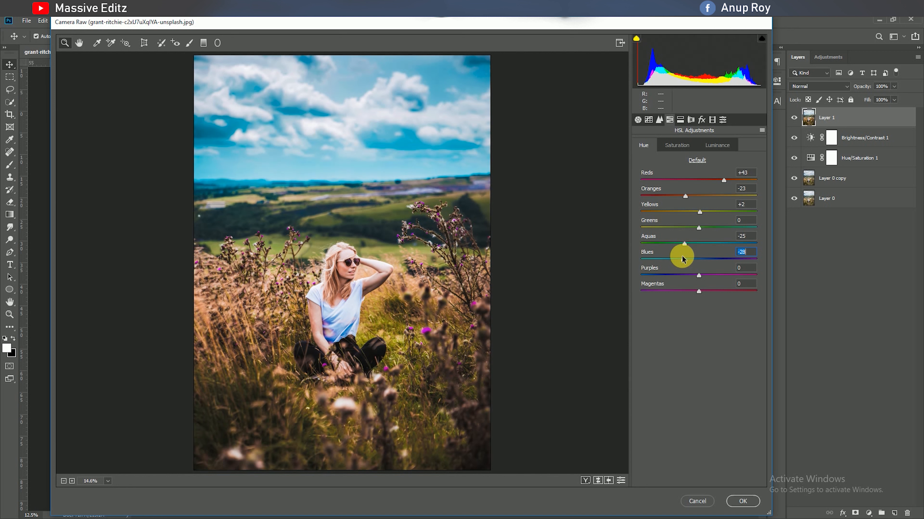
# Step: Set HSL saturation to reds +100 and oranges +28, and HSL luminance to reds -2, oranges +84 and yellows -2
pyautogui.click(677, 145)
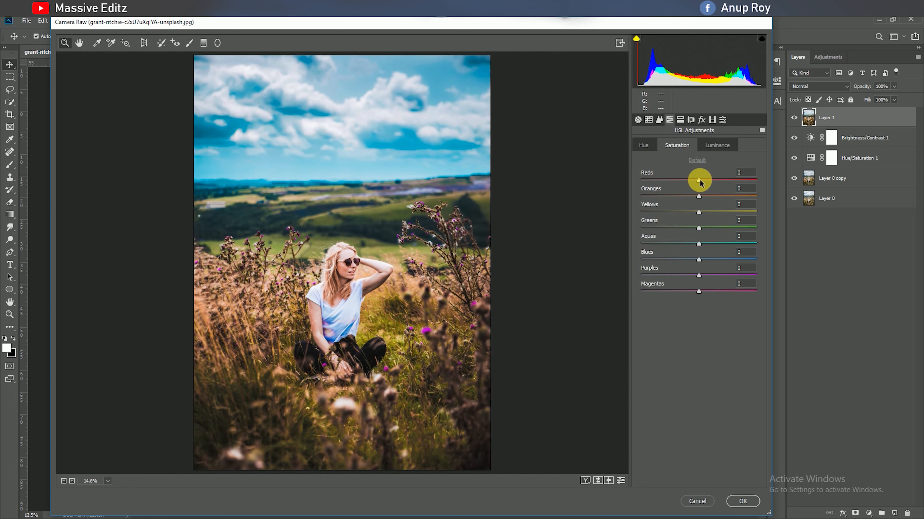
pyautogui.moveTo(702, 182); pyautogui.dragTo(757, 180)
pyautogui.moveTo(700, 196); pyautogui.dragTo(703, 198)
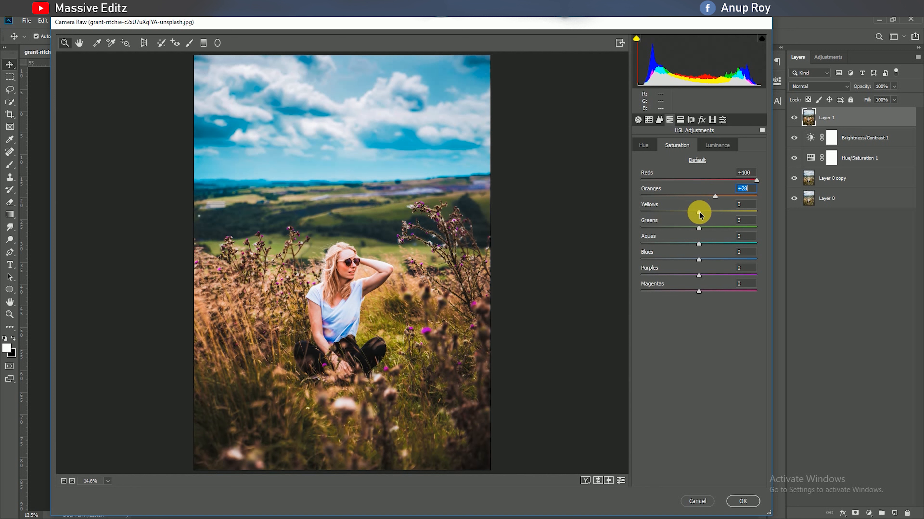
pyautogui.click(713, 145)
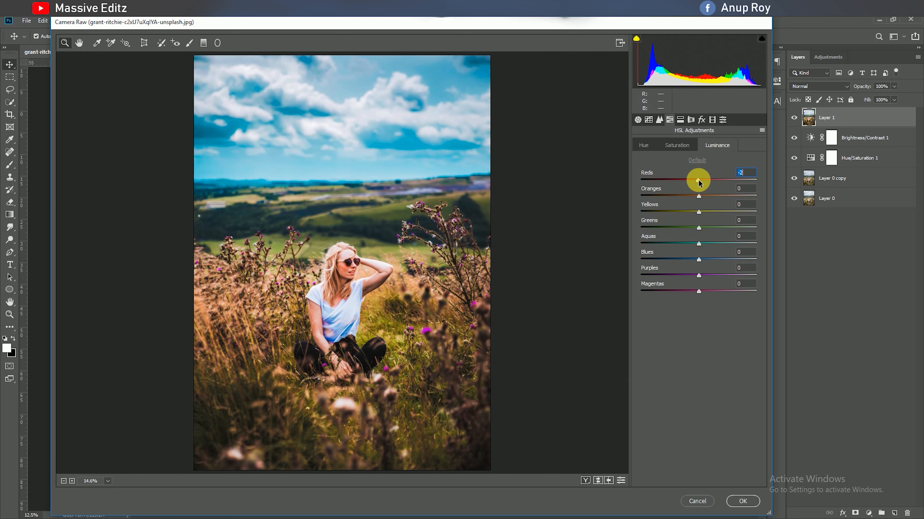
pyautogui.moveTo(699, 198); pyautogui.dragTo(745, 196)
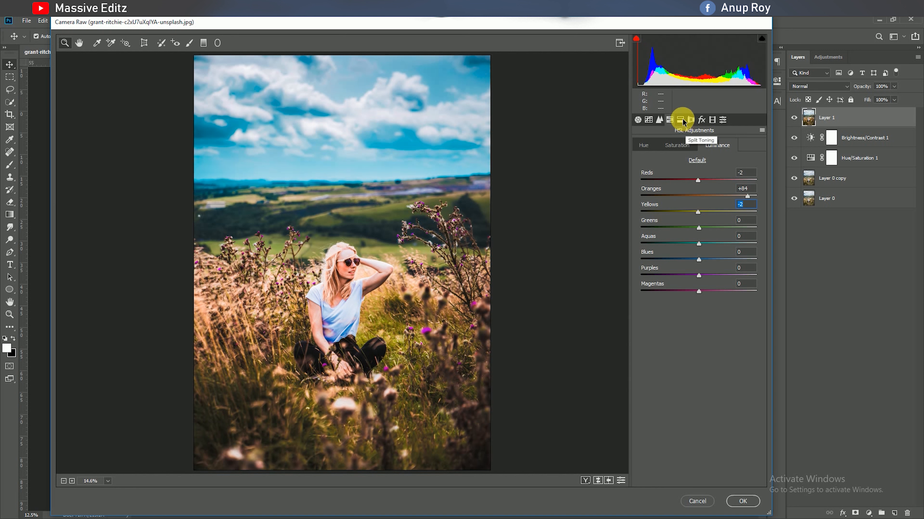
# Step: Calibrate the red primary to hue +10 and saturation about -88, green primary hue to -46, and blue primary to hue -100 and saturation -23
pyautogui.click(711, 119)
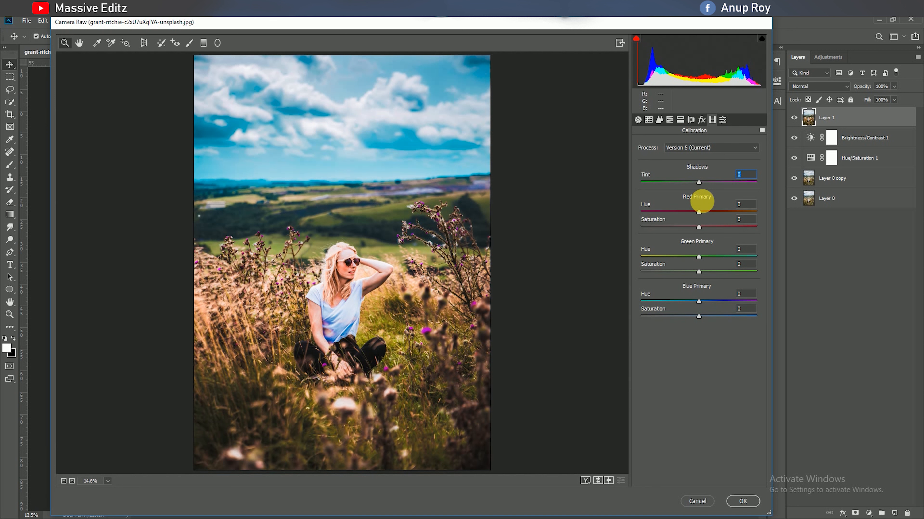
pyautogui.moveTo(699, 212); pyautogui.dragTo(651, 223)
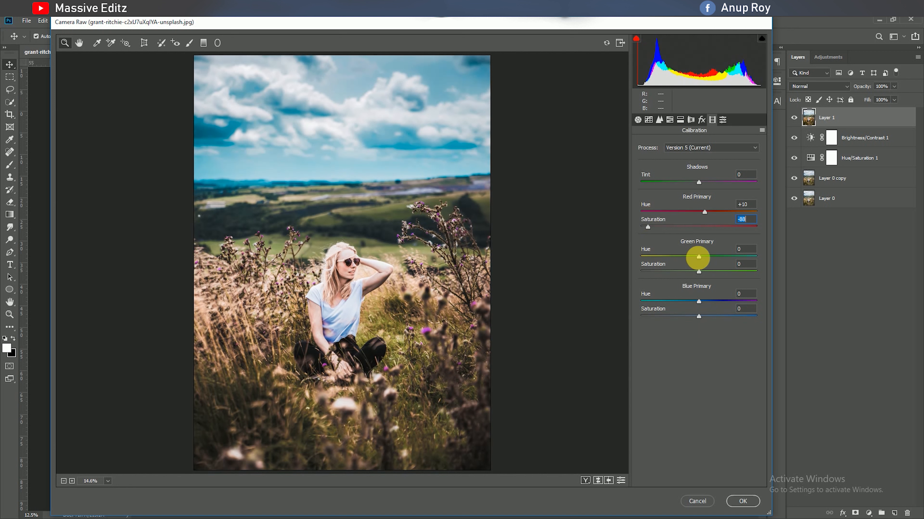
pyautogui.moveTo(700, 259); pyautogui.dragTo(674, 257)
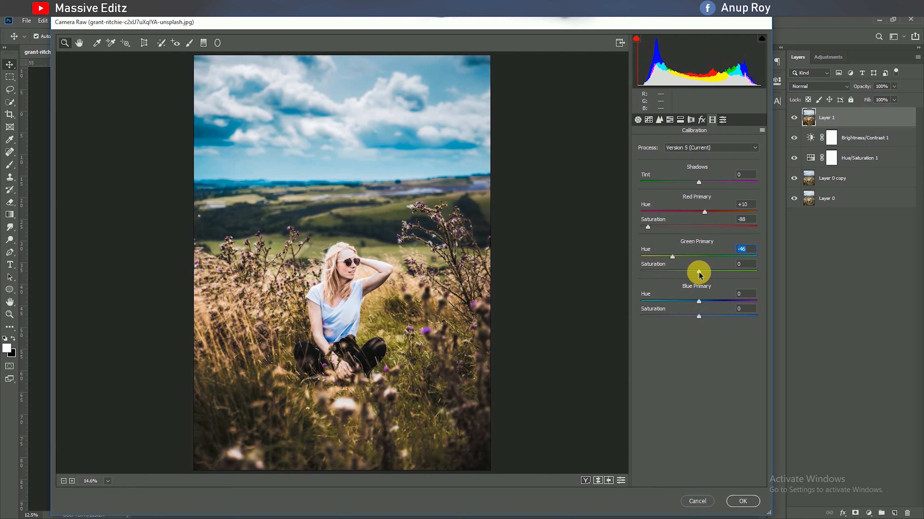
pyautogui.moveTo(698, 303); pyautogui.dragTo(532, 299)
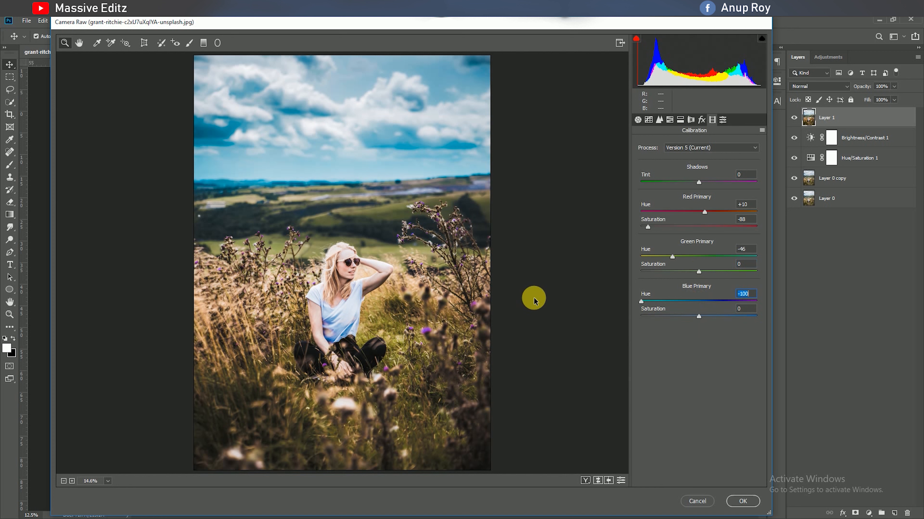
pyautogui.moveTo(698, 317); pyautogui.dragTo(685, 319)
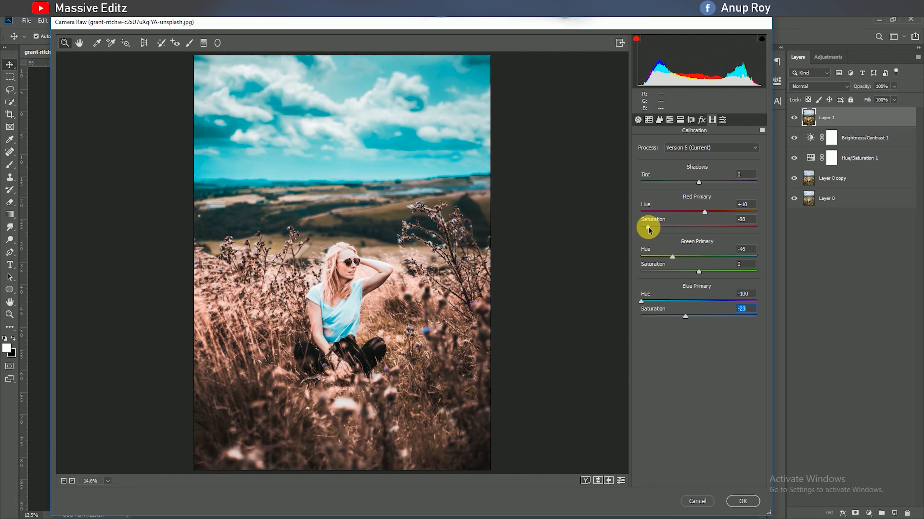
pyautogui.moveTo(647, 227)
pyautogui.mouseDown()
pyautogui.moveTo(681, 234)
pyautogui.moveTo(615, 234)
pyautogui.moveTo(639, 243)
pyautogui.moveTo(650, 231)
pyautogui.mouseUp()
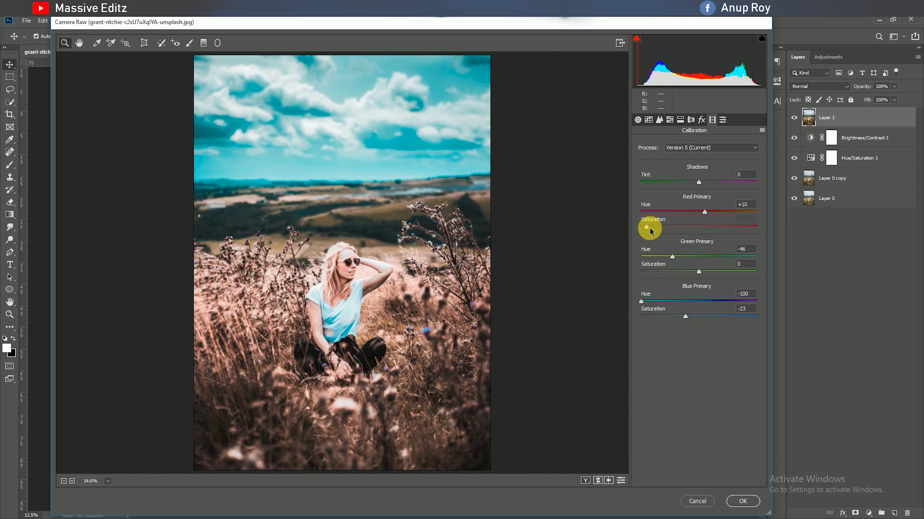
# Step: Set split toning to hue 141 and saturation 4 for the highlights, and hue 278 and saturation about 5 for the shadows
pyautogui.click(670, 121)
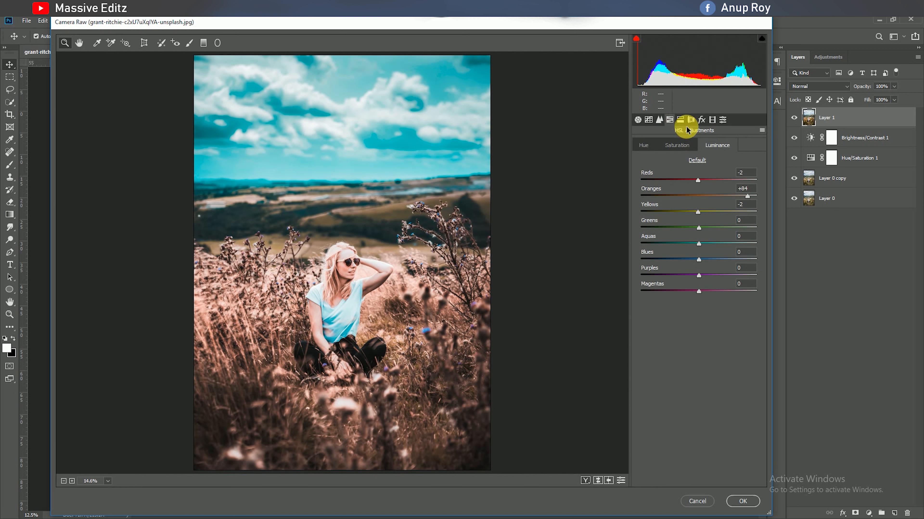
pyautogui.click(690, 121)
pyautogui.click(680, 120)
pyautogui.moveTo(645, 157); pyautogui.dragTo(645, 177)
pyautogui.moveTo(654, 233); pyautogui.dragTo(724, 236)
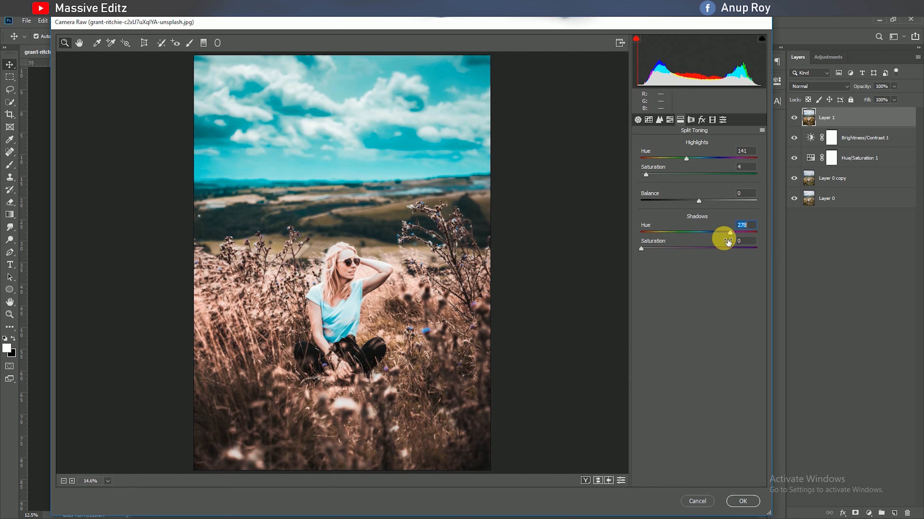
pyautogui.click(642, 250)
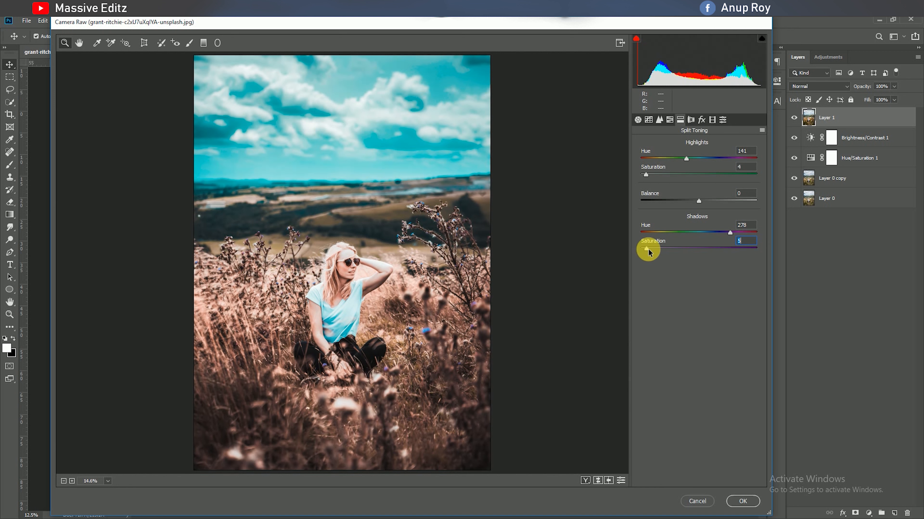
# Step: Fine-tune the oranges' HSL saturation and raise the saturation of the purples and magentas
pyautogui.click(669, 120)
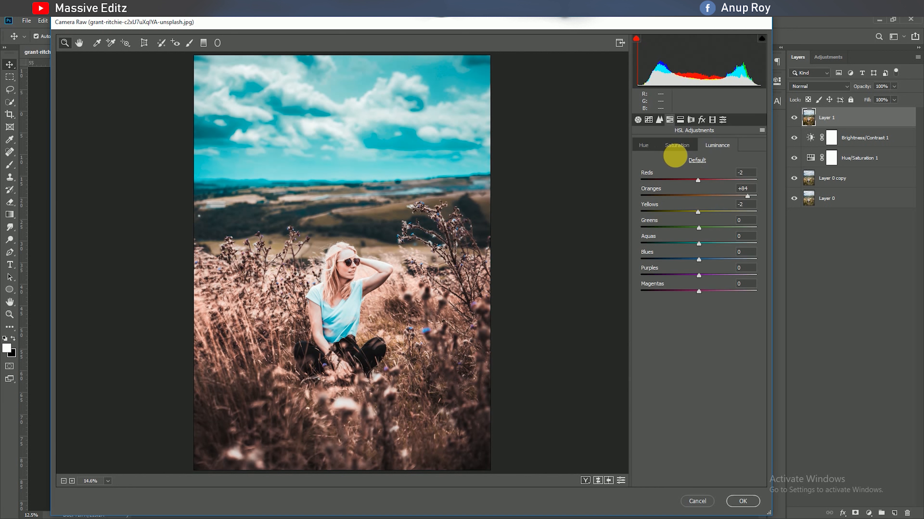
pyautogui.click(676, 145)
pyautogui.moveTo(714, 196)
pyautogui.mouseDown()
pyautogui.moveTo(723, 198)
pyautogui.moveTo(708, 198)
pyautogui.moveTo(715, 203)
pyautogui.mouseUp()
pyautogui.moveTo(699, 276); pyautogui.dragTo(763, 283)
pyautogui.moveTo(697, 292); pyautogui.dragTo(736, 293)
# Step: Raise the RGB point curve's black point to output 27, and apply the Camera Raw Filter with contrast at +13
pyautogui.click(659, 119)
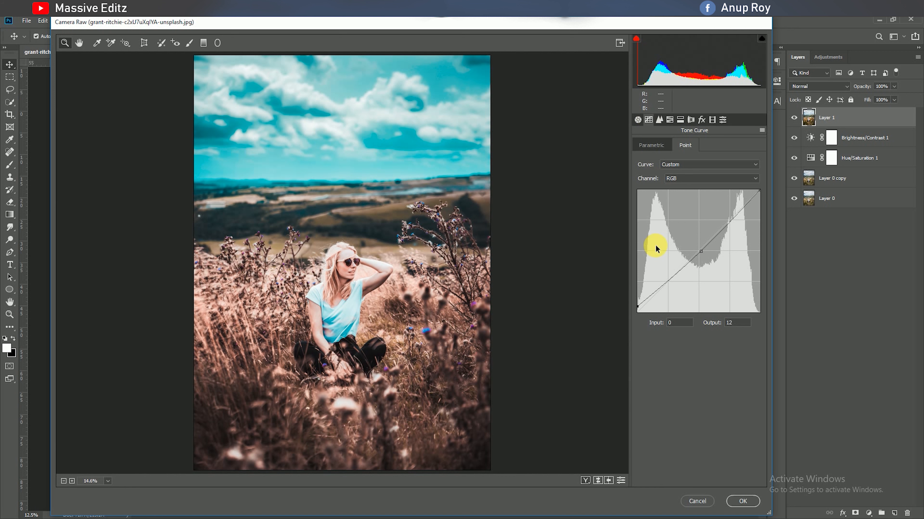
pyautogui.moveTo(637, 311); pyautogui.dragTo(637, 306)
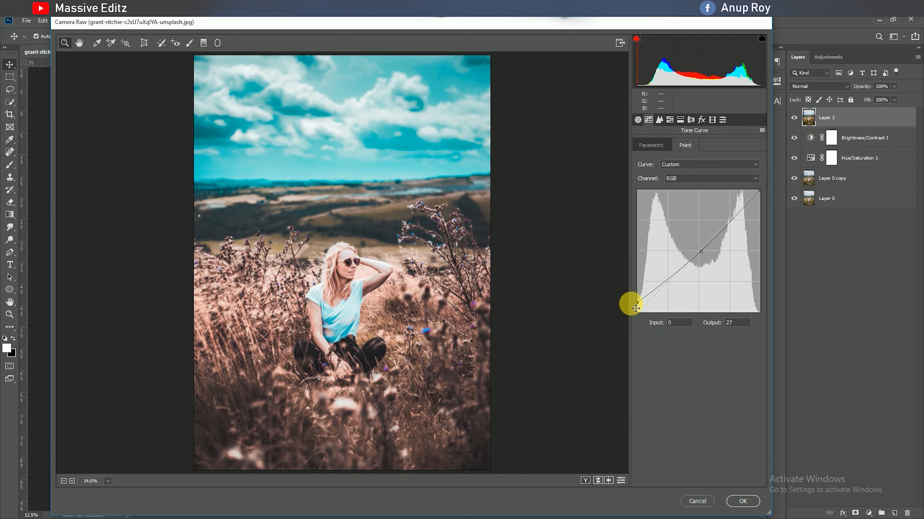
pyautogui.click(638, 119)
pyautogui.moveTo(703, 260); pyautogui.dragTo(707, 260)
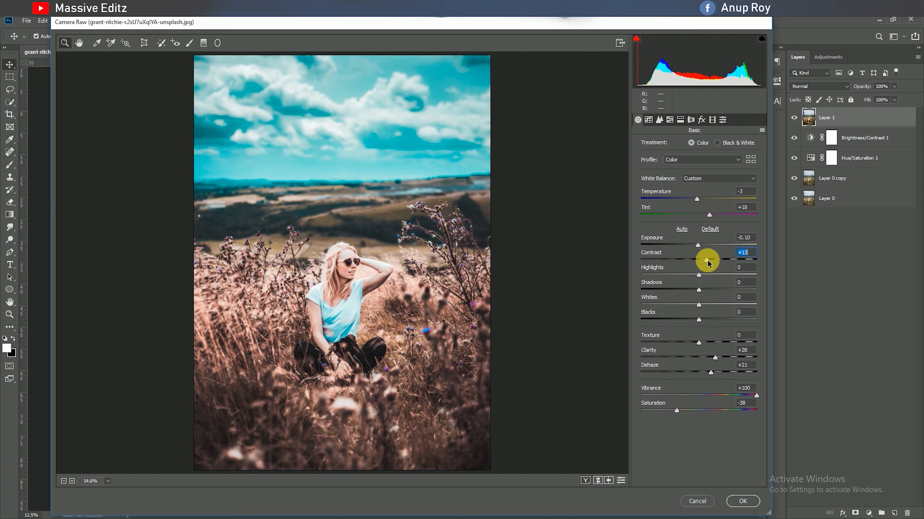
pyautogui.click(743, 501)
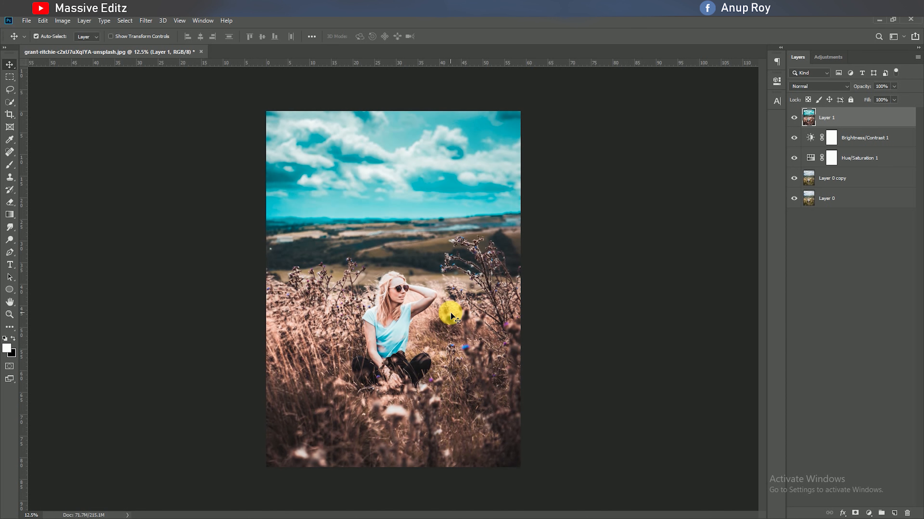
# Step: Add a Color Lookup adjustment layer above Layer 1 using the Fuji REALA 500D Kodak 2393 3D LUT
pyautogui.hotkey('ctrl', '+')
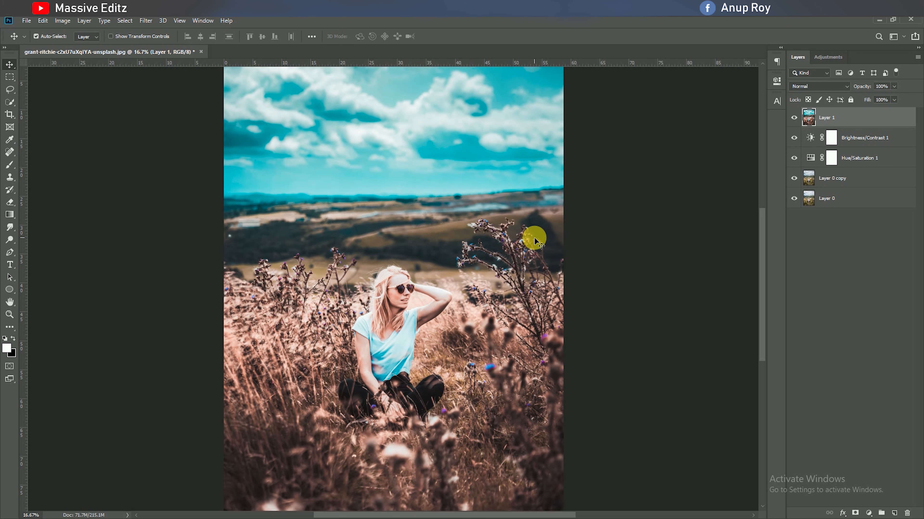
pyautogui.click(868, 513)
pyautogui.click(872, 458)
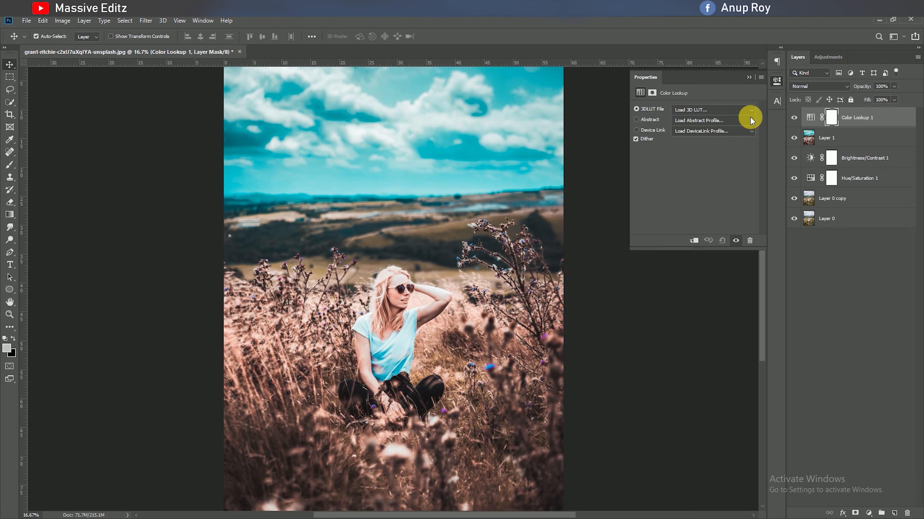
pyautogui.click(749, 110)
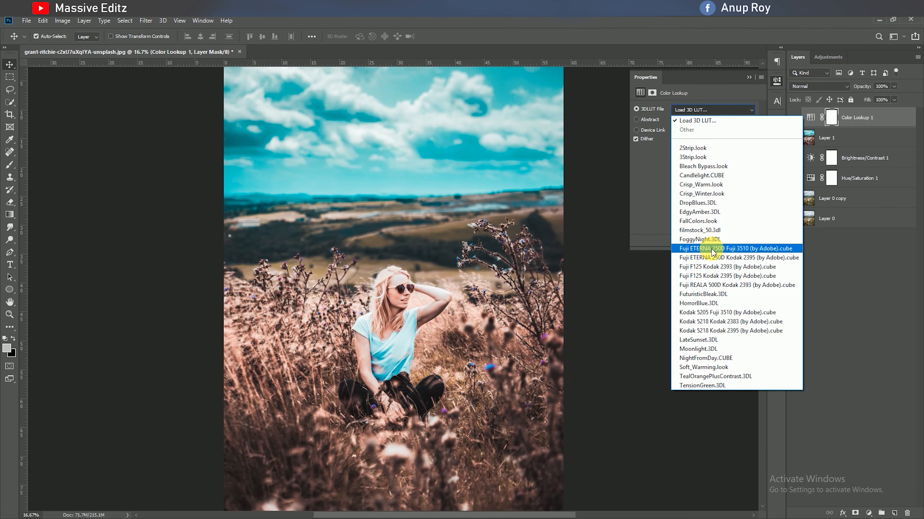
pyautogui.click(684, 241)
pyautogui.press('Down')
pyautogui.press('Down')
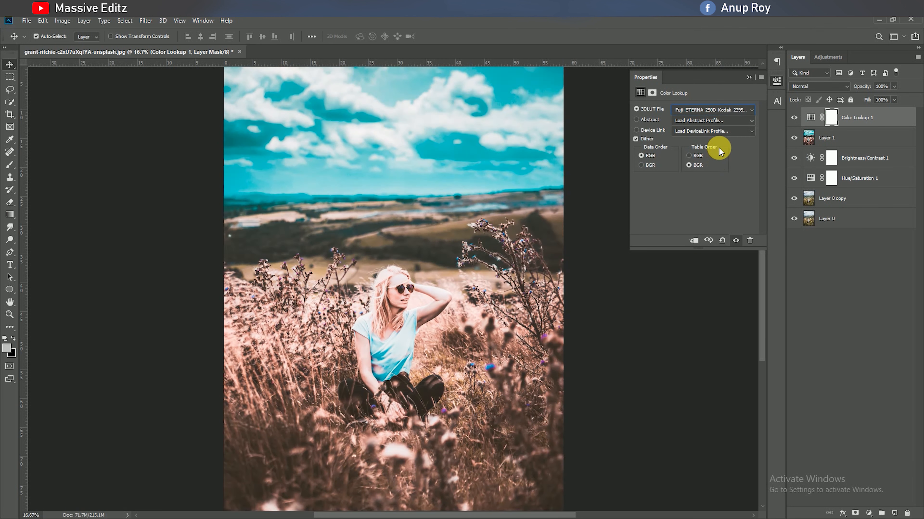
pyautogui.press('Down')
pyautogui.press('Down')
pyautogui.press('Down')
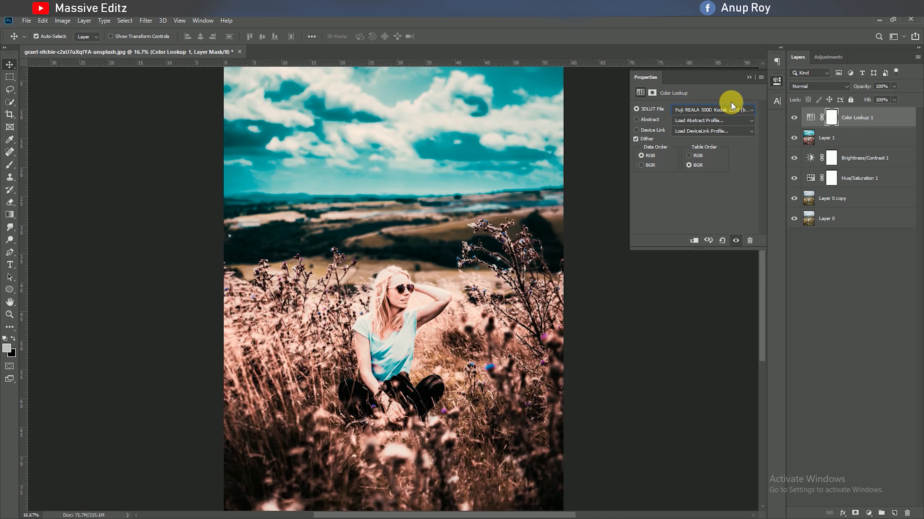
pyautogui.press('Up')
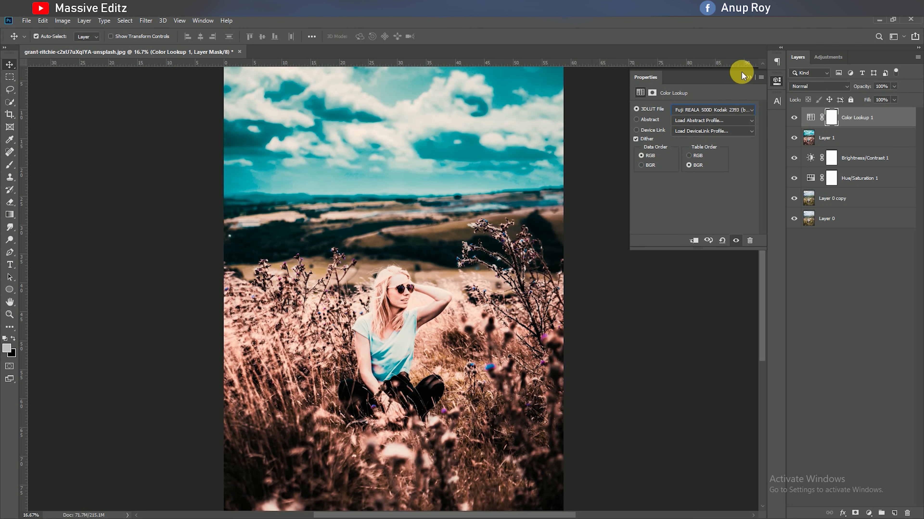
# Step: Set the Color Lookup layer's opacity to 22% and stamp all visible layers into a new merged layer
pyautogui.click(749, 77)
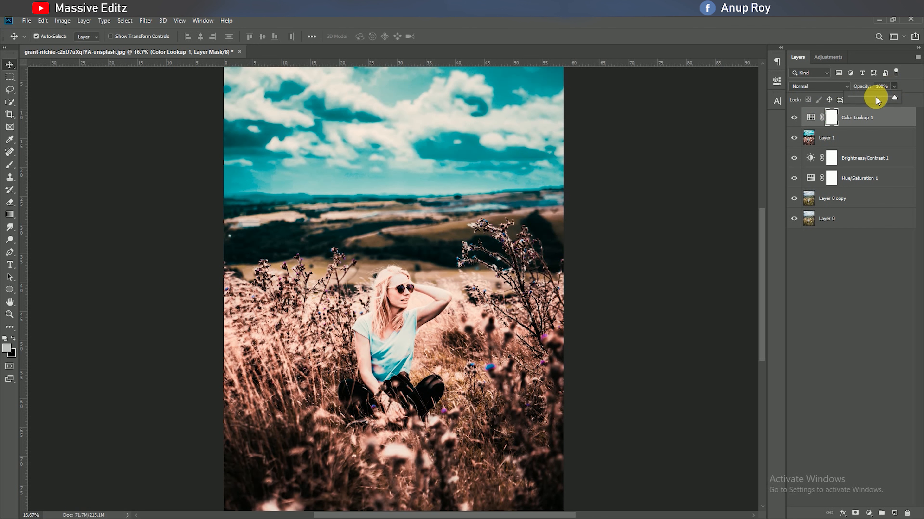
pyautogui.moveTo(865, 97); pyautogui.dragTo(860, 100)
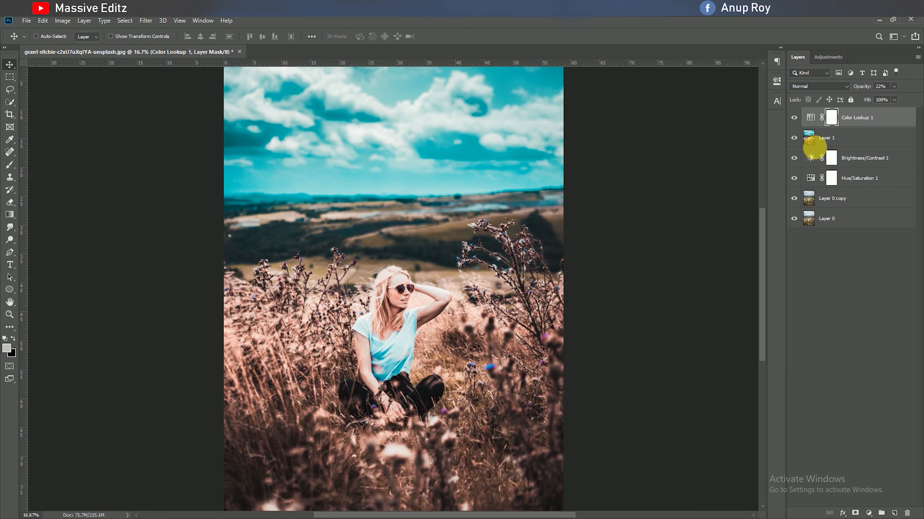
pyautogui.hotkey('ctrl', 'alt', 'shift', 'e')
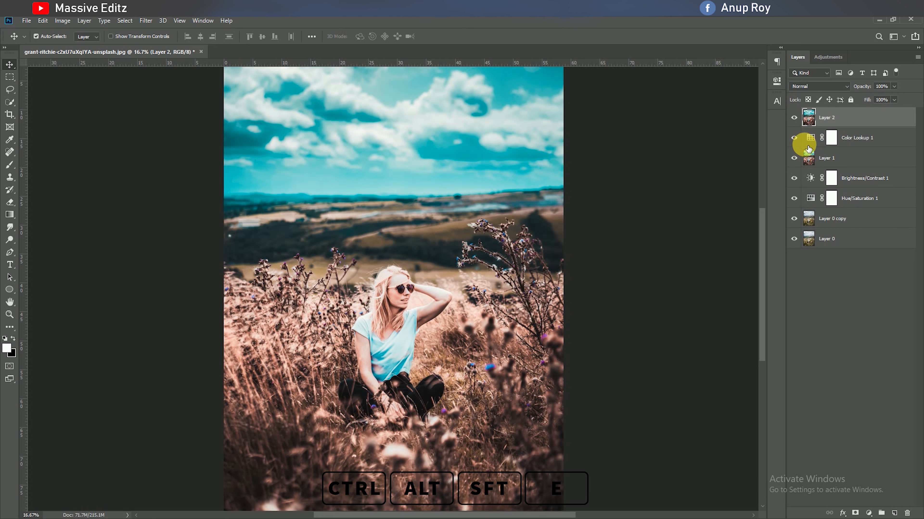
# Step: Hide all layers between the merged top layer and Layer 0, and toggle the merged layer's visibility to compare before and after
pyautogui.moveTo(802, 157); pyautogui.dragTo(798, 184)
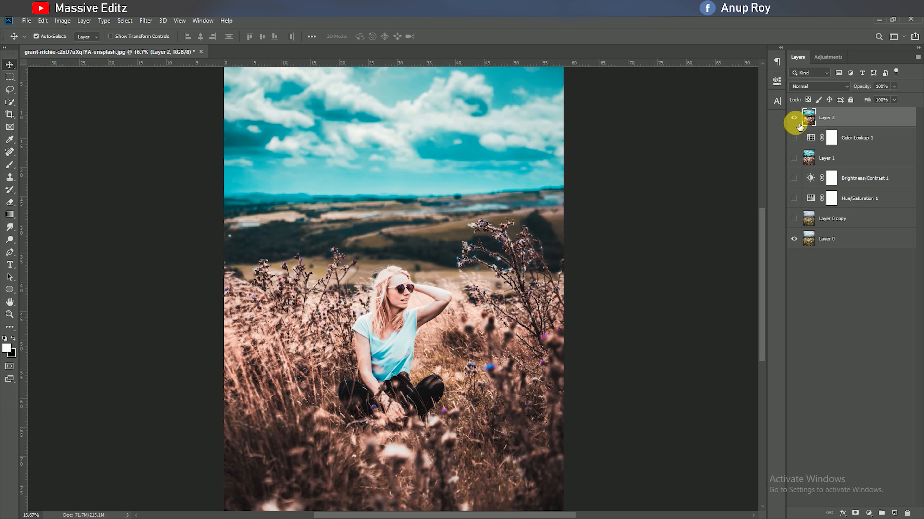
pyautogui.click(794, 118)
pyautogui.click(794, 118)
pyautogui.click(794, 118)
pyautogui.click(794, 118)
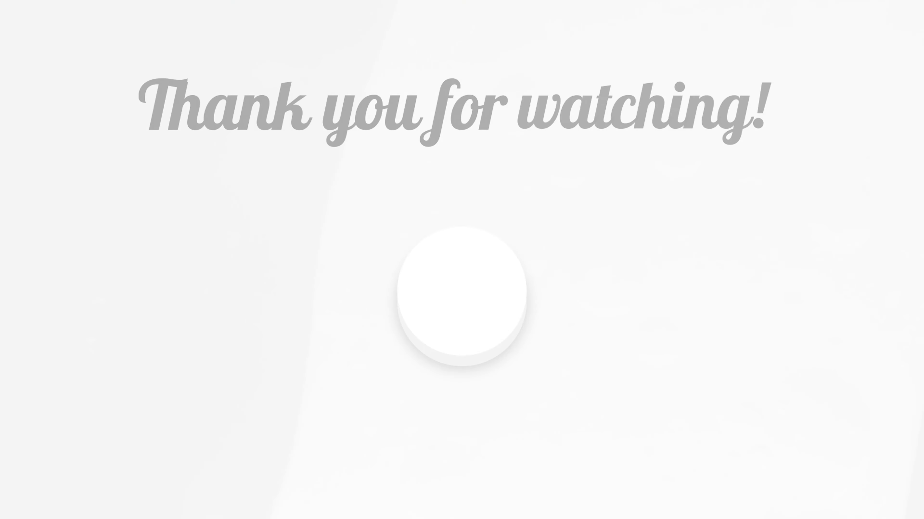